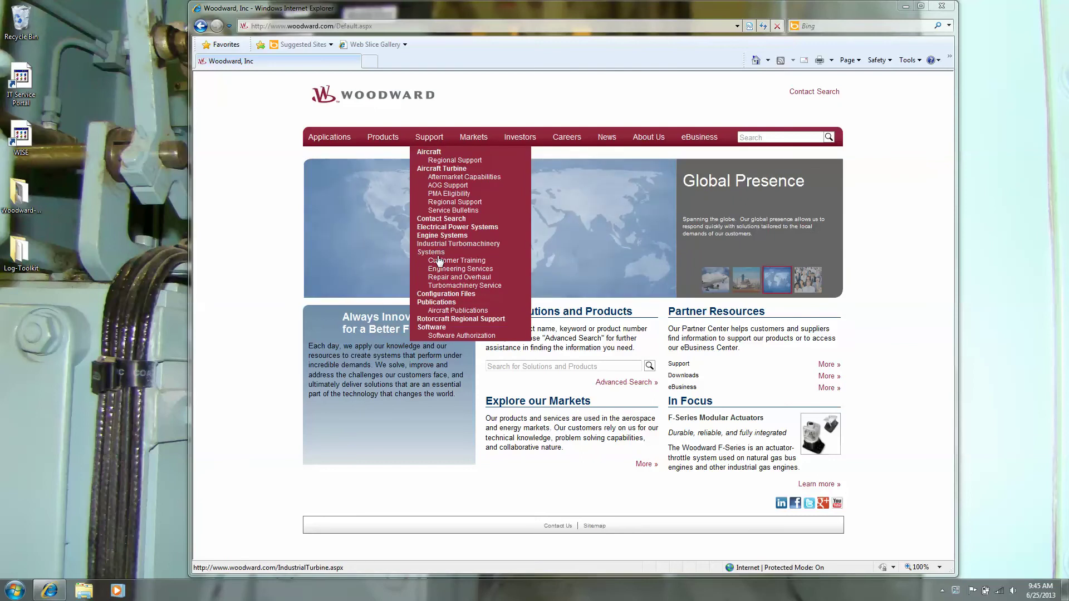
Go to the Software page under the Support menu
click(435, 330)
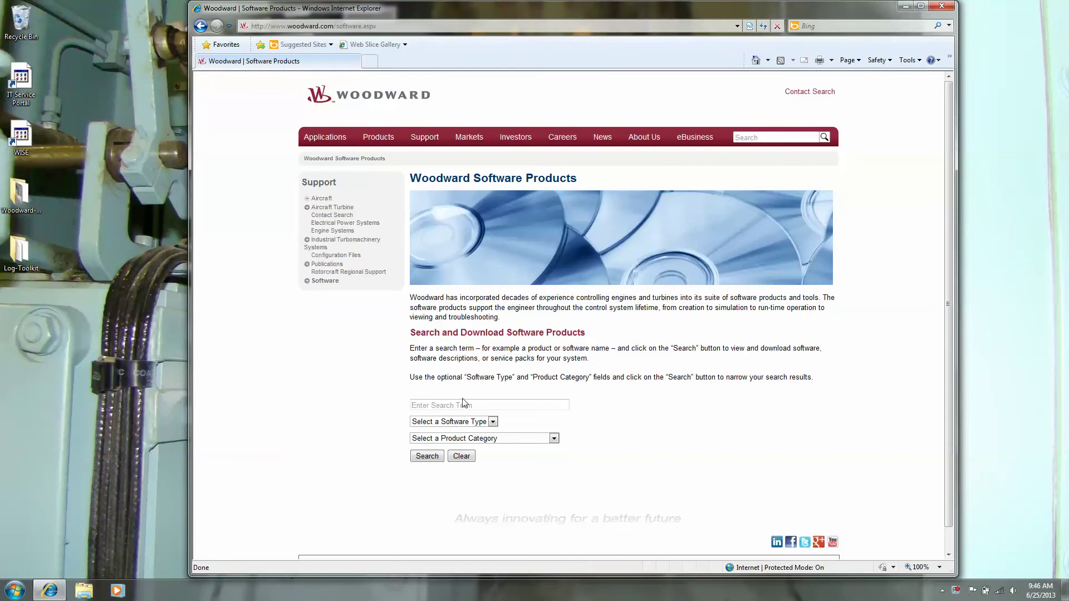
Search the software products for 'toolkit' and highlight the ToolKit 4.2 result
click(465, 405)
text(toolkit)
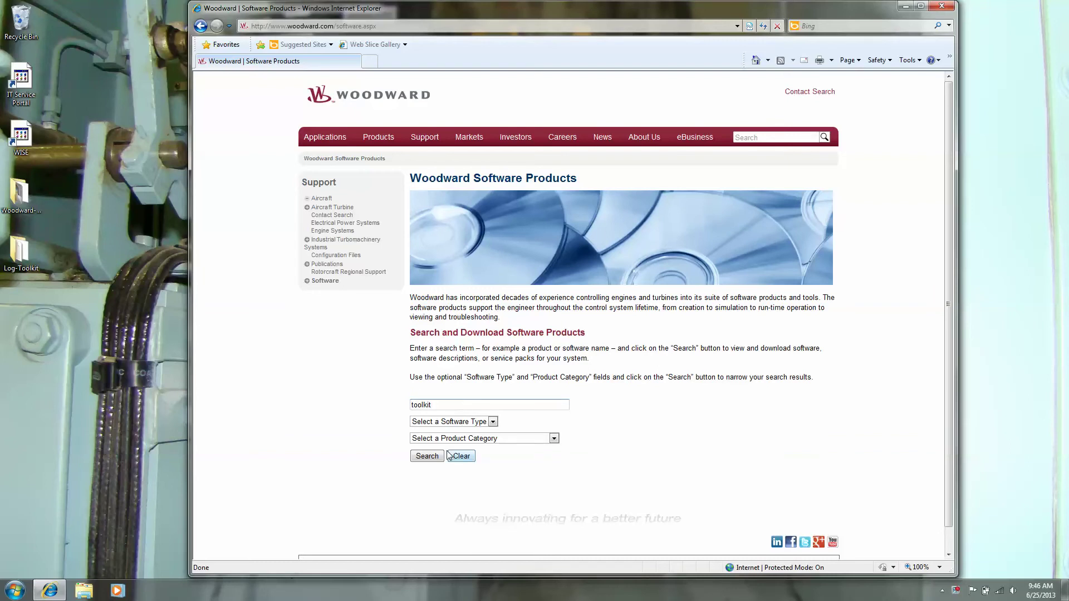
click(428, 458)
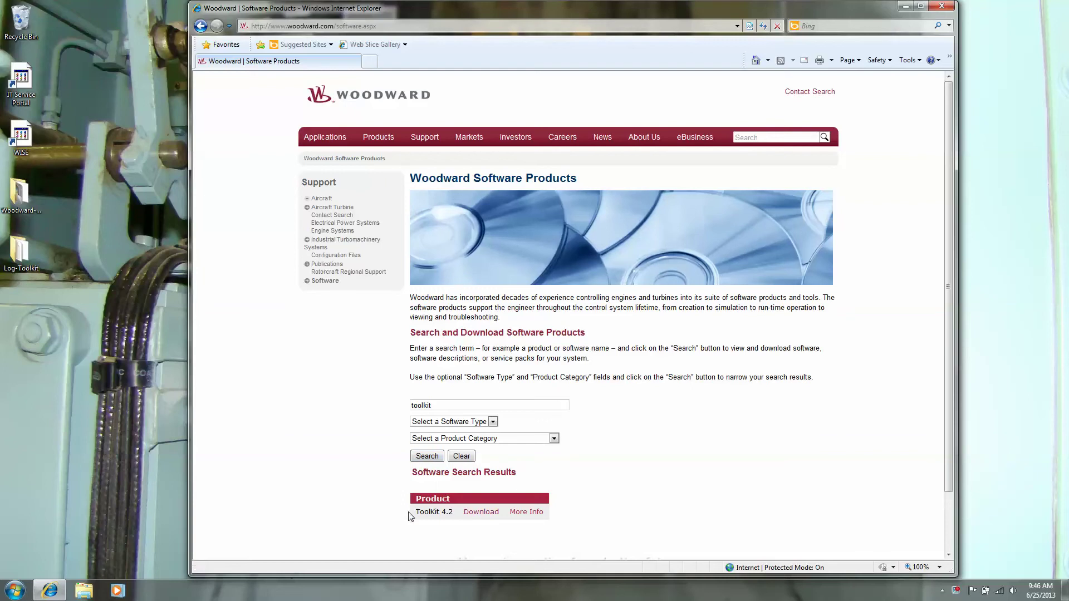
drag(417, 512, 456, 517)
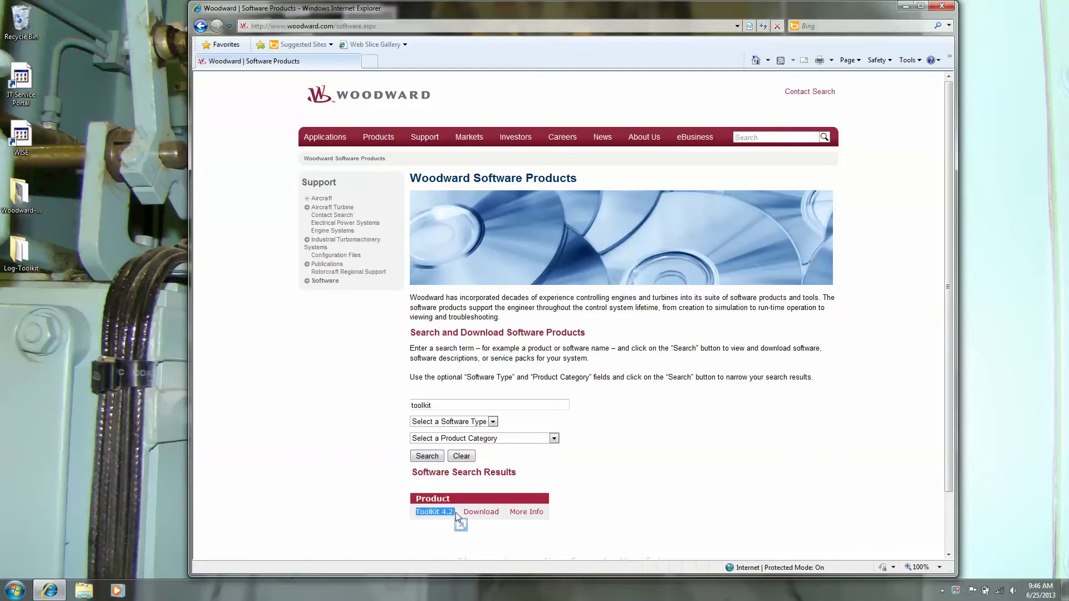
Open ToolKit 4.2's More Info page and scroll through licensing and system requirements
click(533, 512)
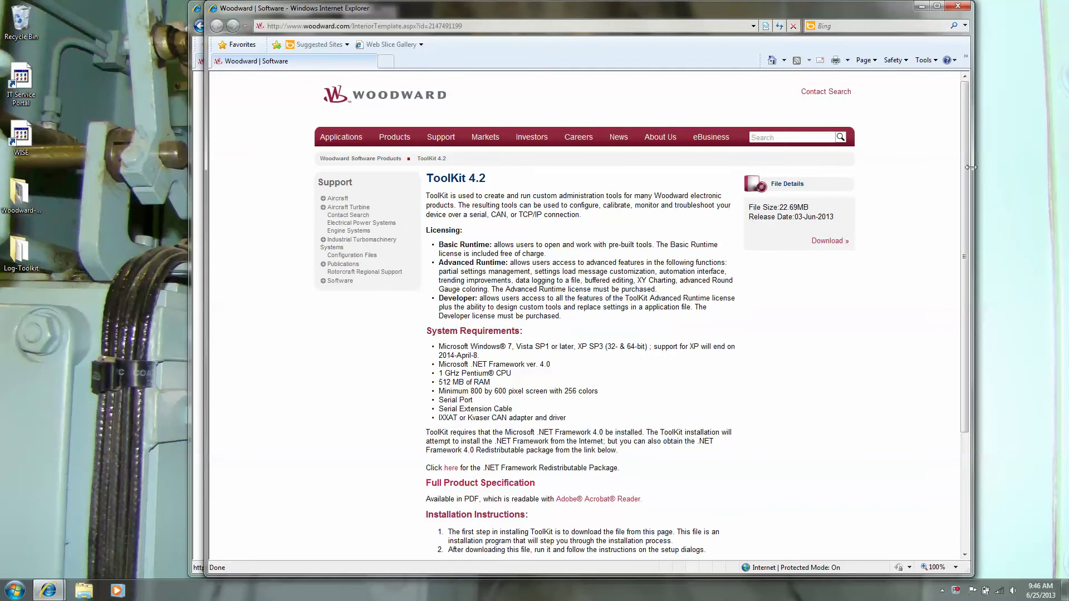
drag(967, 165, 970, 216)
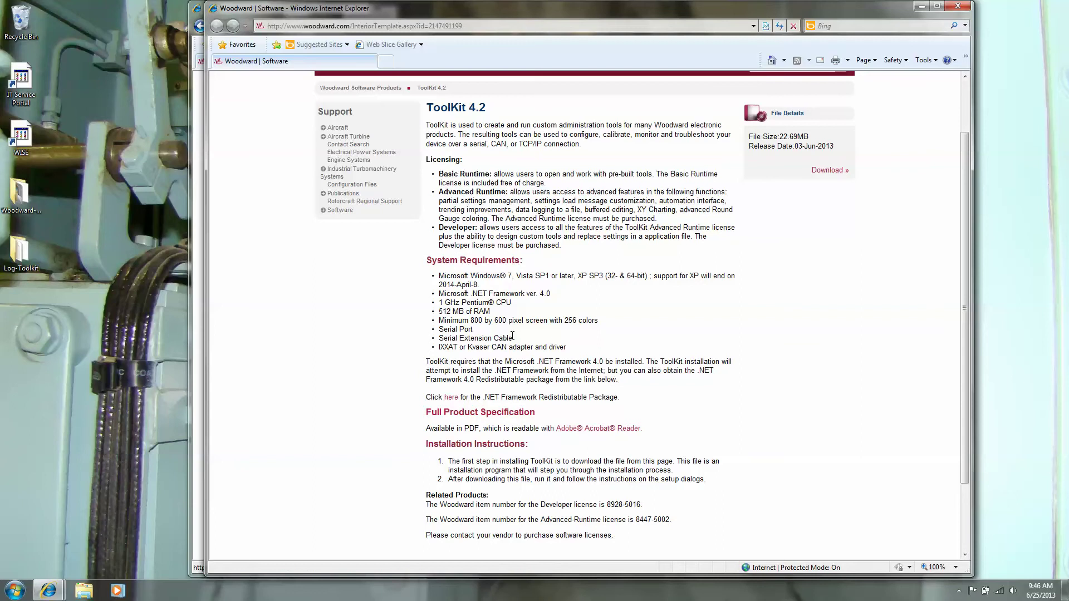
Bring up the .NET Framework 4 download page, then minimize that window
click(450, 398)
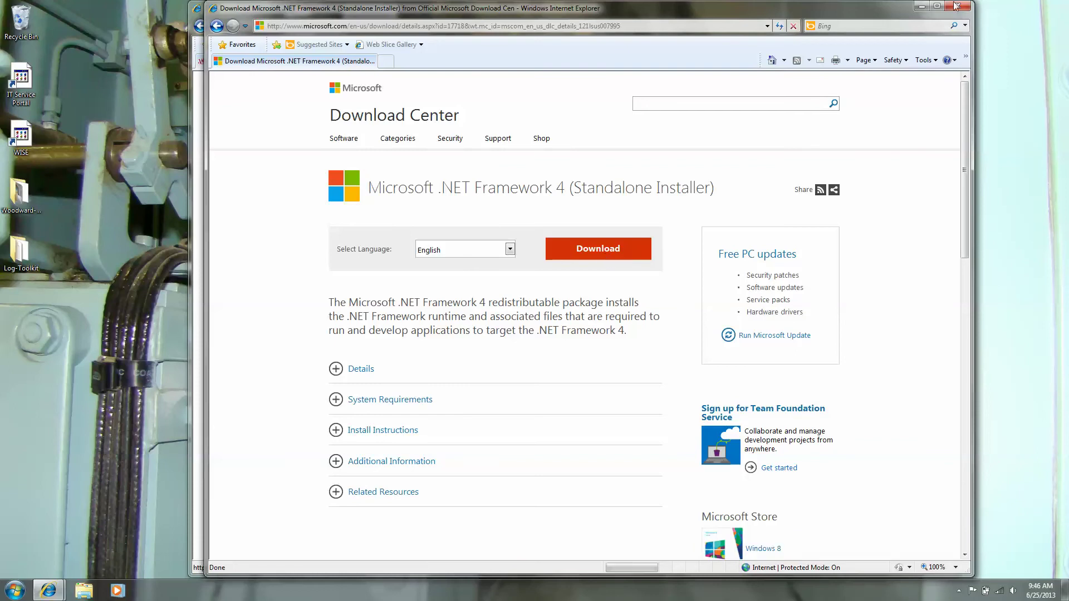
click(926, 5)
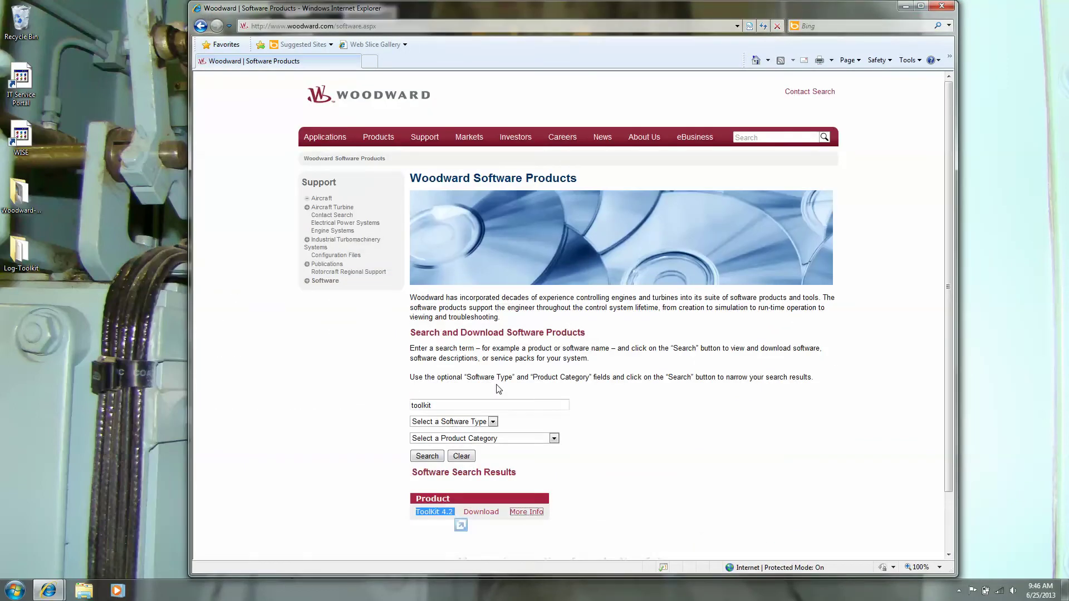
Request the ToolKit 4.2 download from its details page and go to new member registration
click(526, 512)
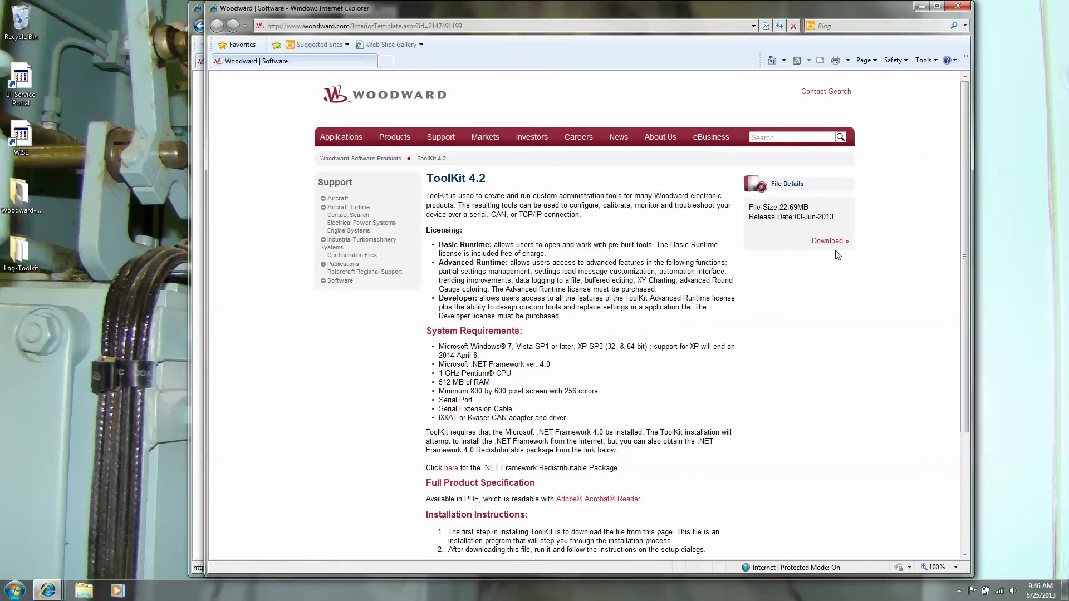
click(832, 246)
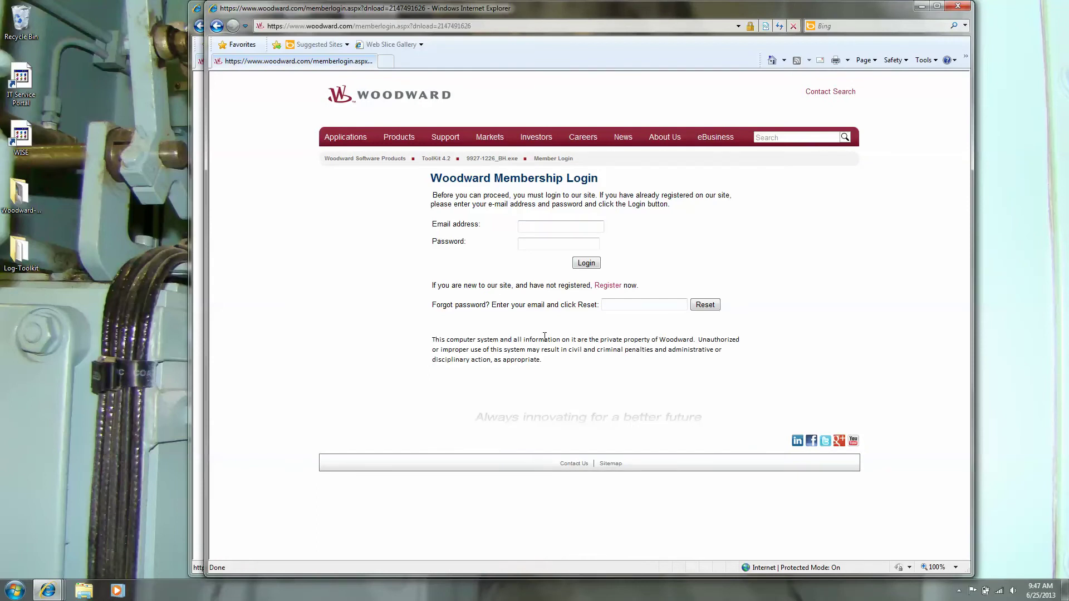
click(608, 285)
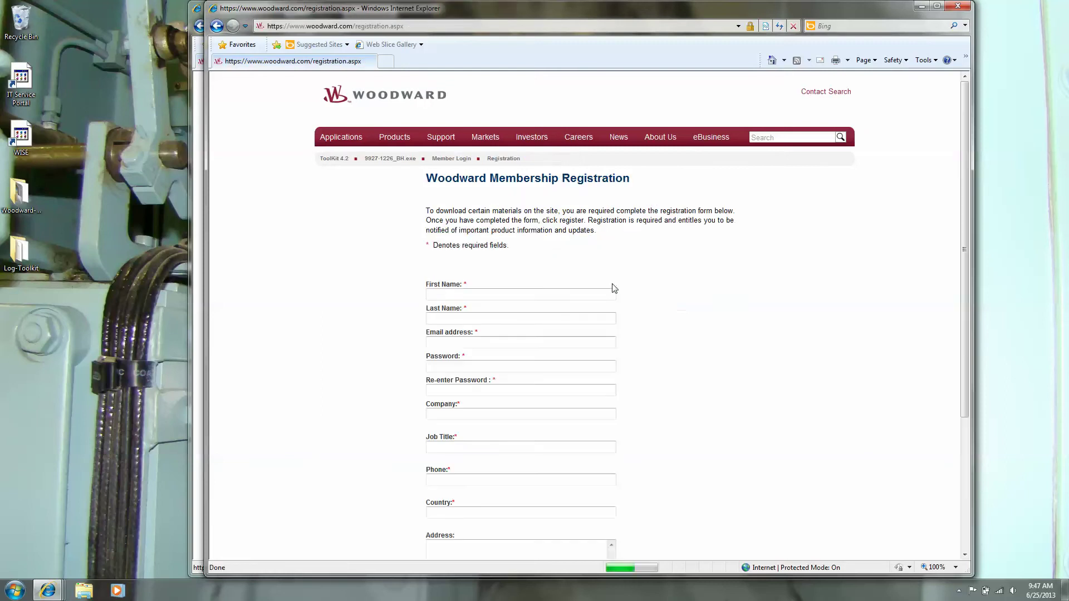
Fill in the first and last name fields of the registration form
text(D)
key(BackSpace)
text(Enginr)
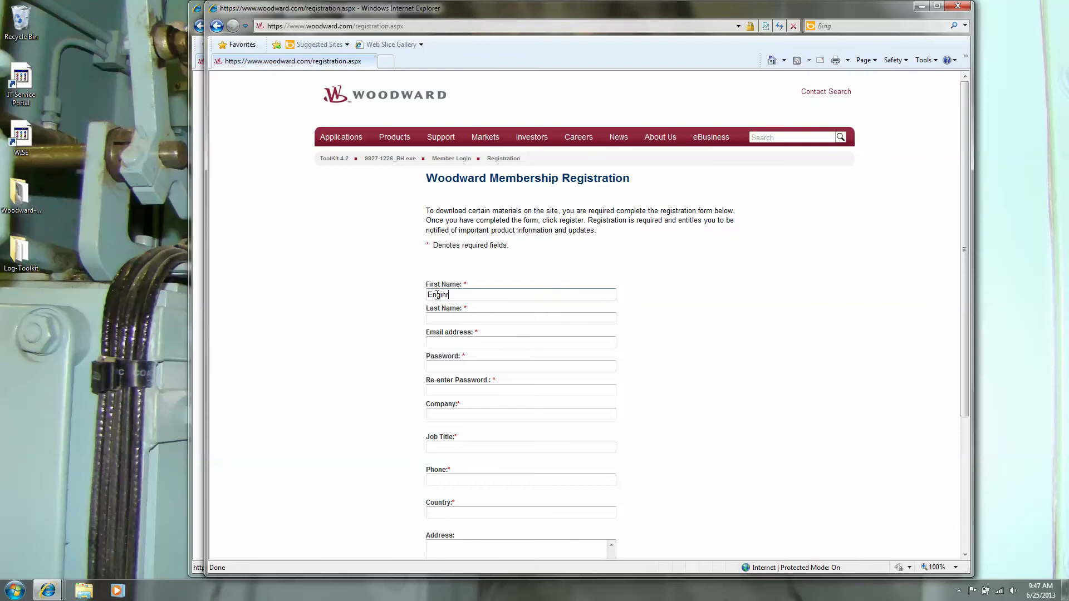
click(456, 318)
text(Woodward)
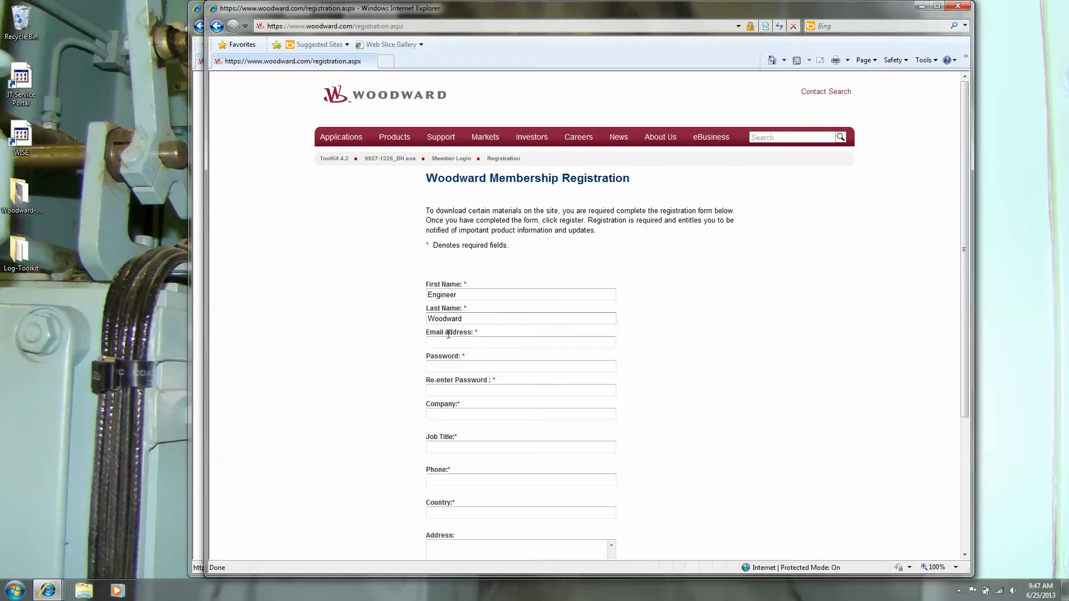
Enter the e-mail address and the account password, confirming it
click(445, 342)
text(xxxx@woodward.com)
click(453, 366)
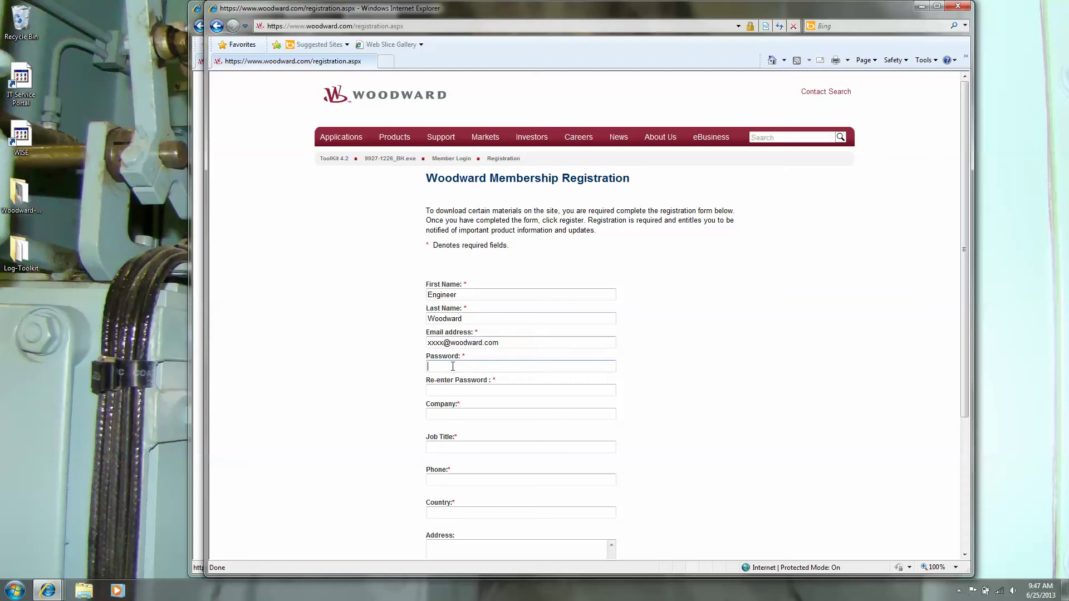
text(•••)
click(445, 391)
text(•••)
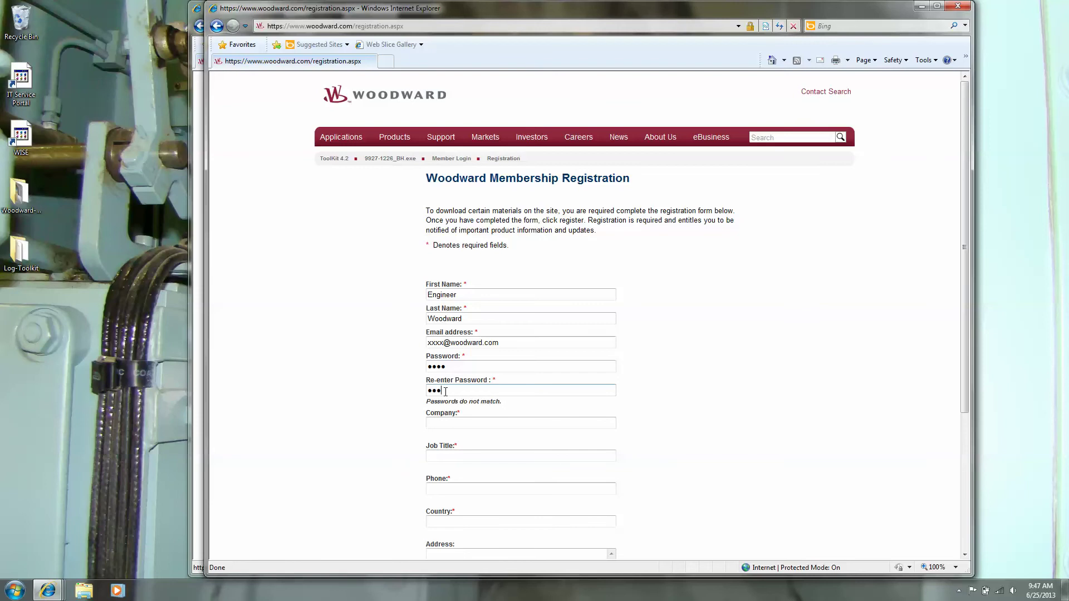
Set the company to 'Woodward' and submit the membership registration
click(445, 424)
text(Woodward)
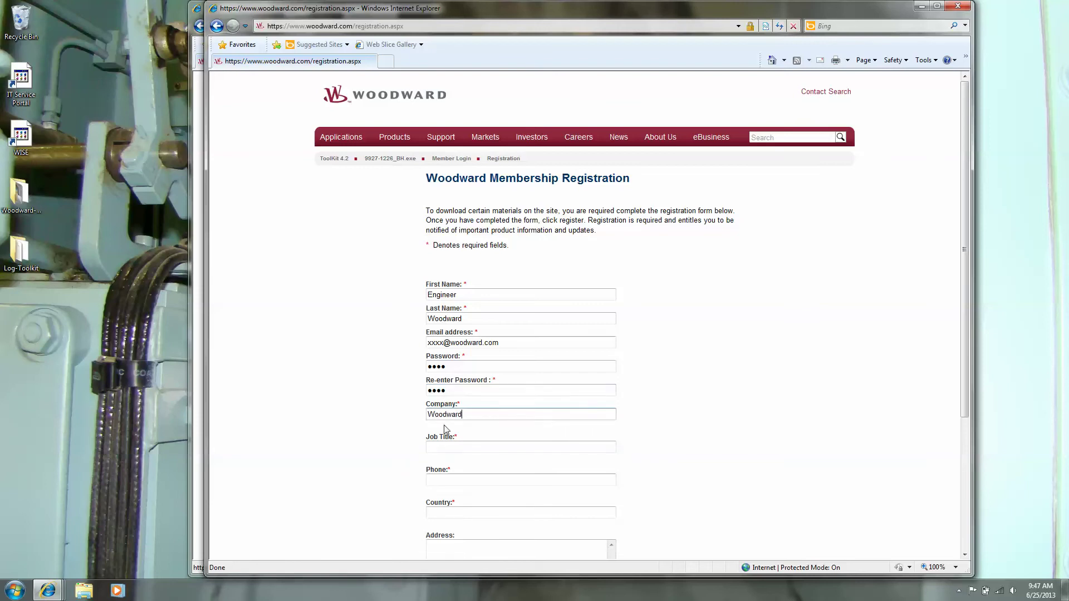
click(440, 447)
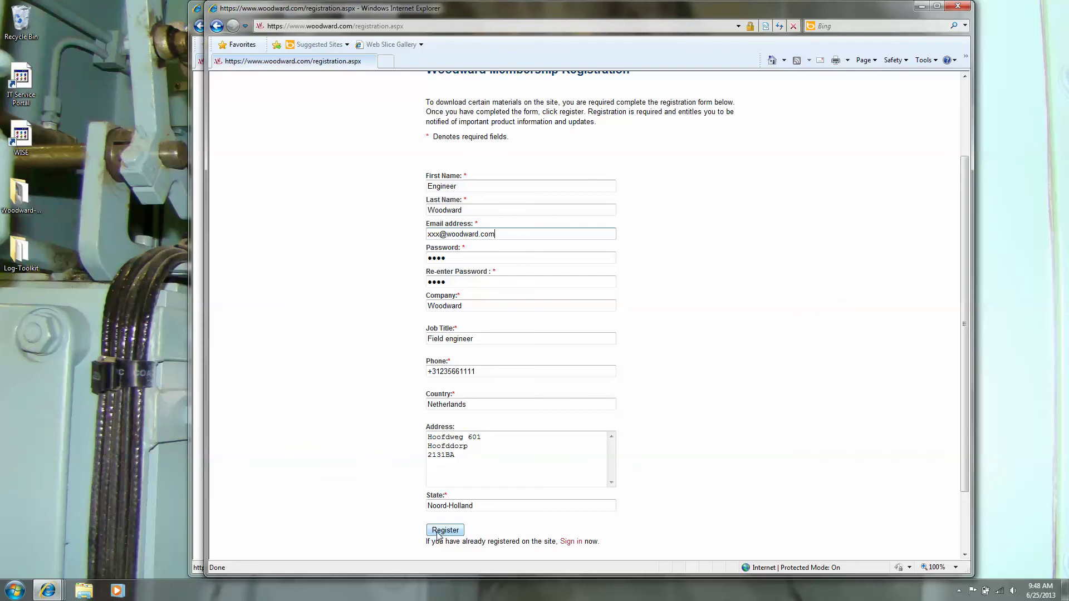
click(438, 533)
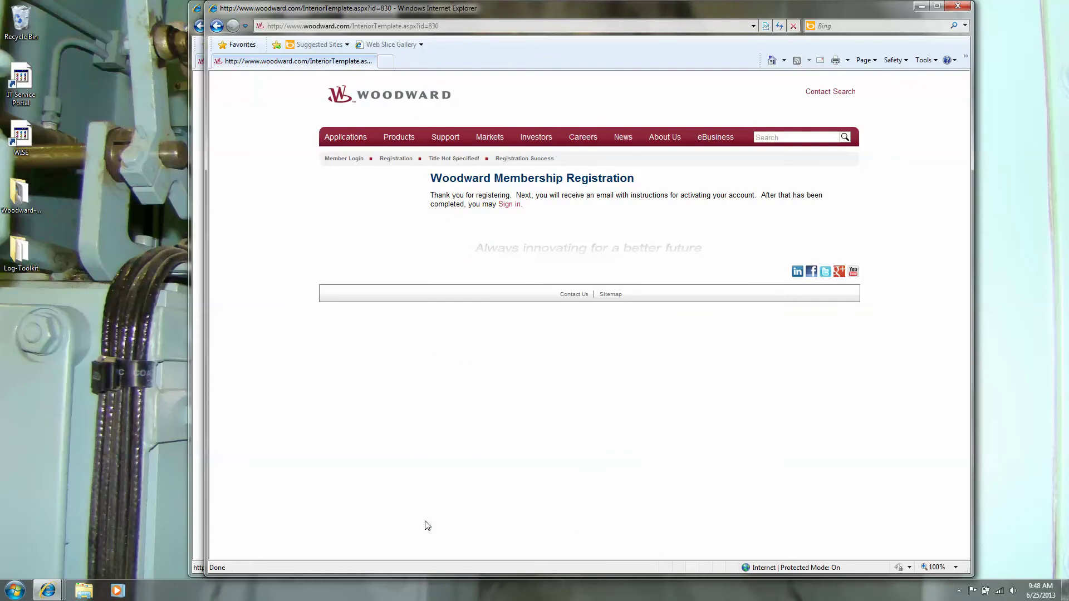
Sign in with the member e-mail and password, then minimize the login window
click(512, 205)
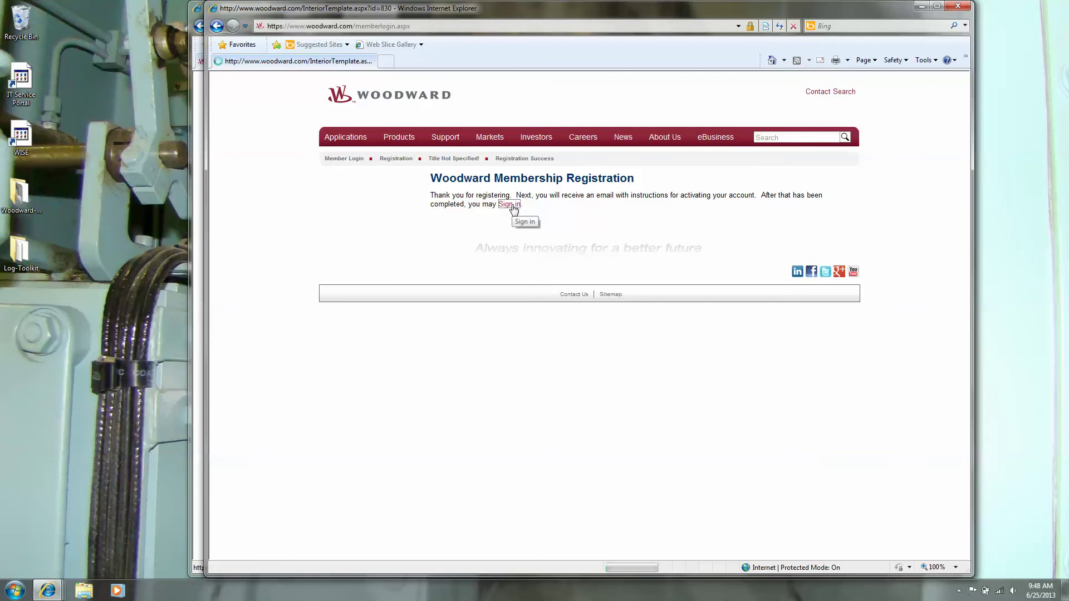
click(553, 226)
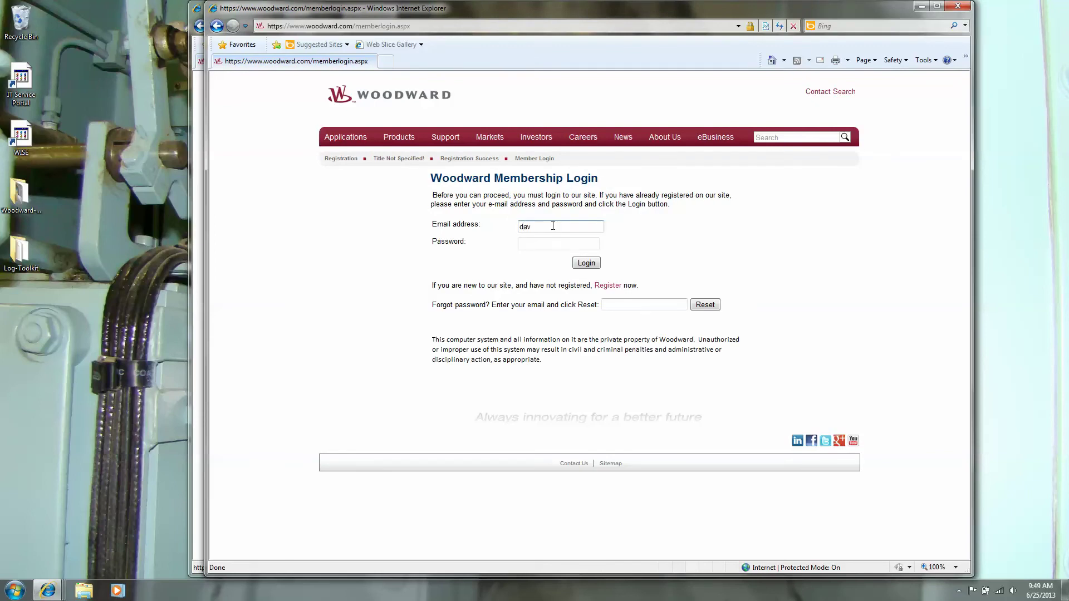
key(Tab)
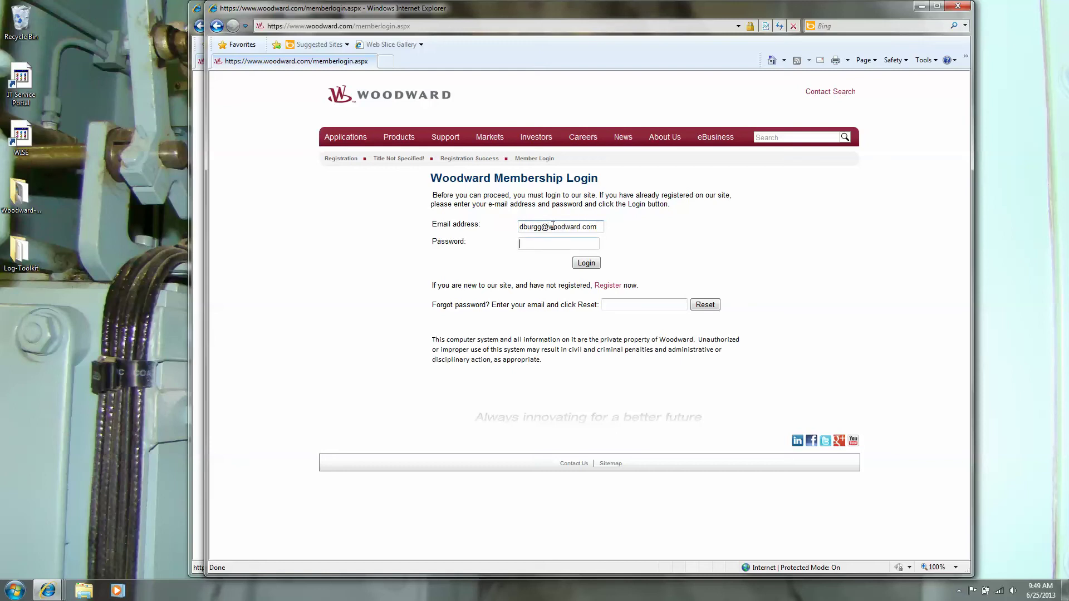
text(•••••••••)
click(593, 262)
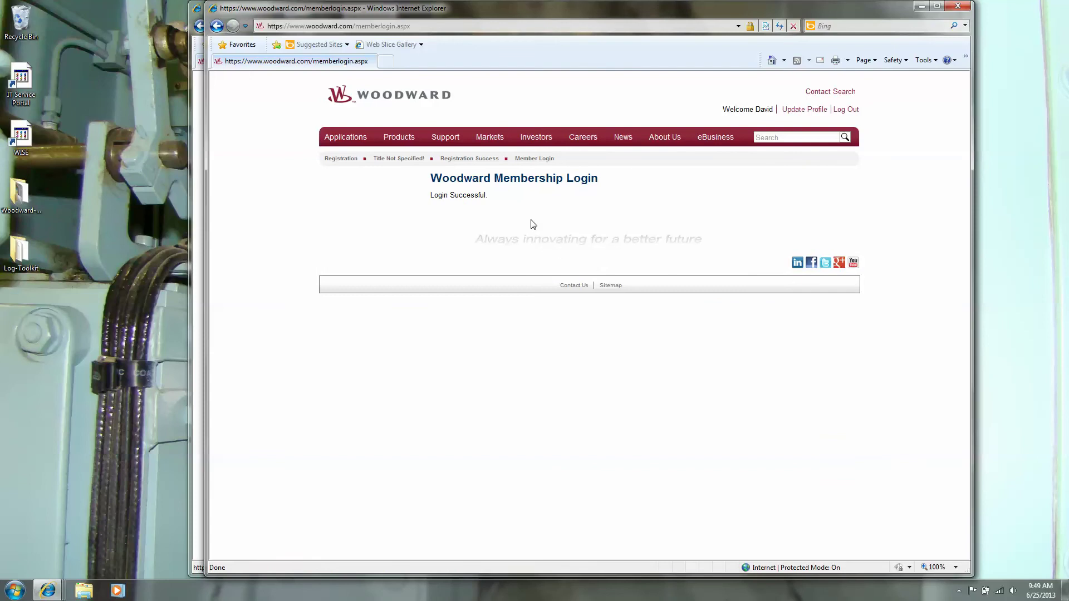
click(923, 10)
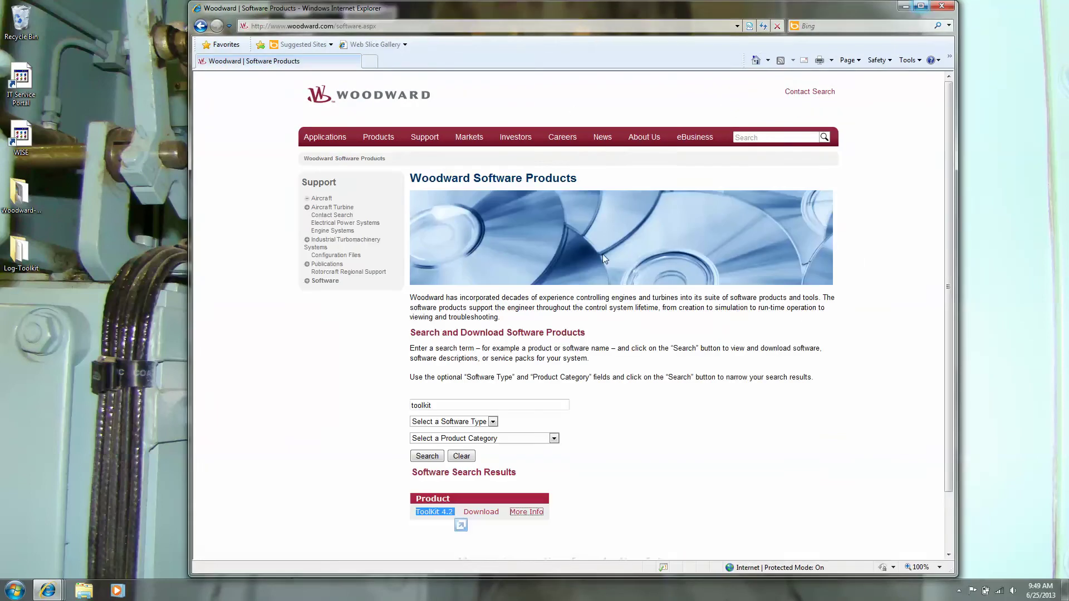
Reopen the ToolKit 4.2 details page and start the installer download
click(526, 513)
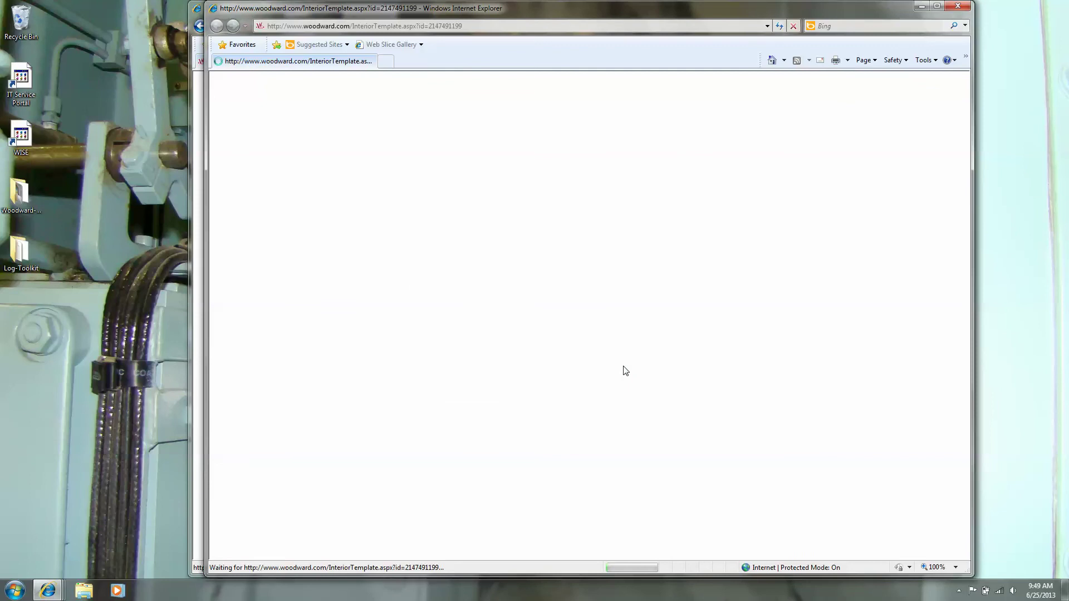
click(829, 241)
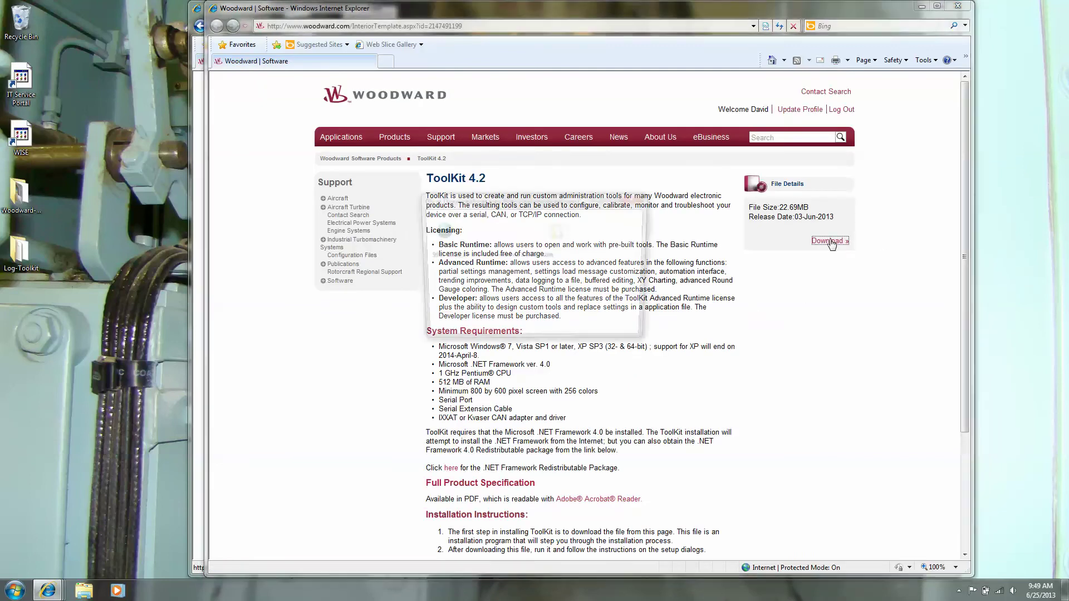
Keep the existing 9927-1226_BH.exe instead of replacing it, cancel the download, and close the page
click(566, 303)
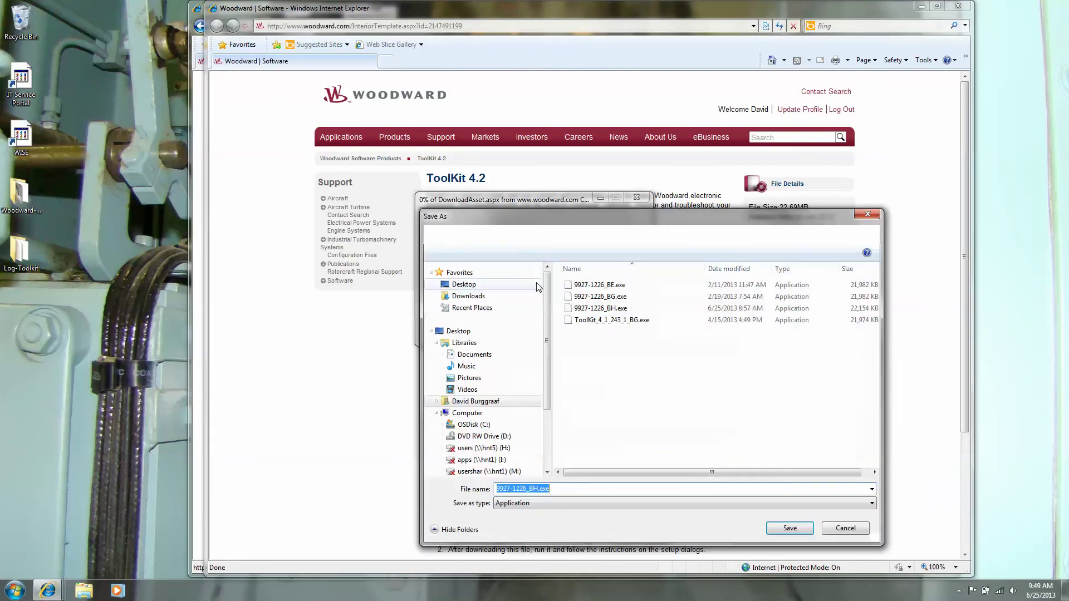
click(790, 530)
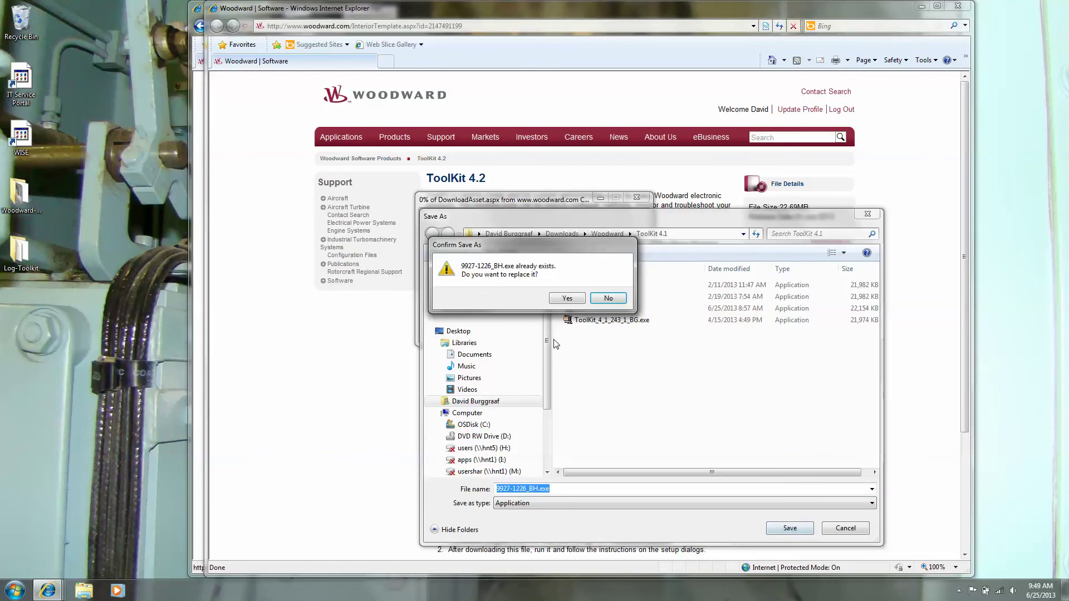
click(608, 299)
click(861, 533)
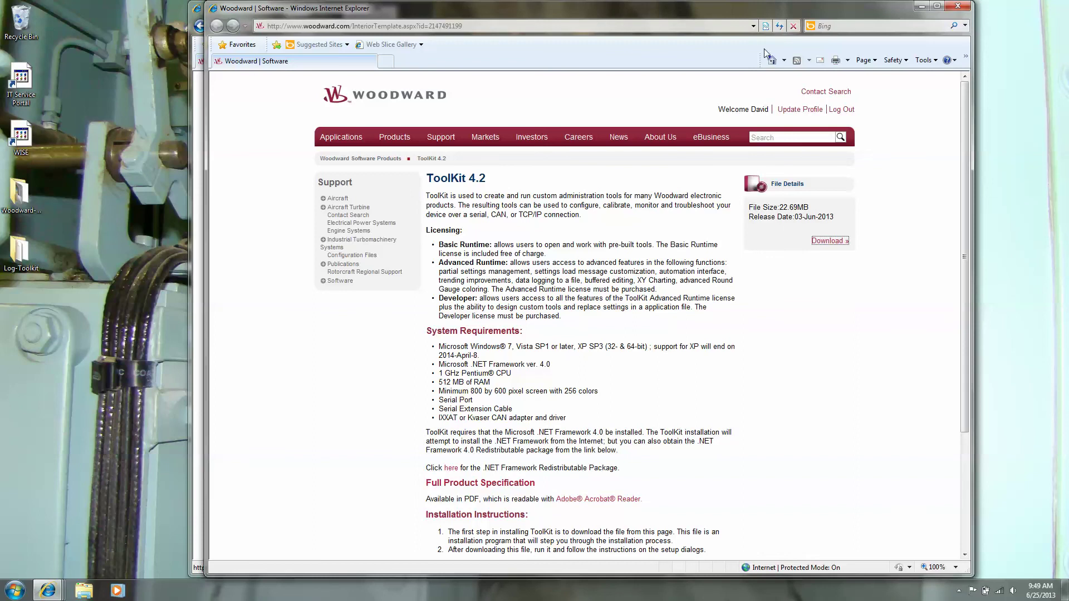
click(958, 5)
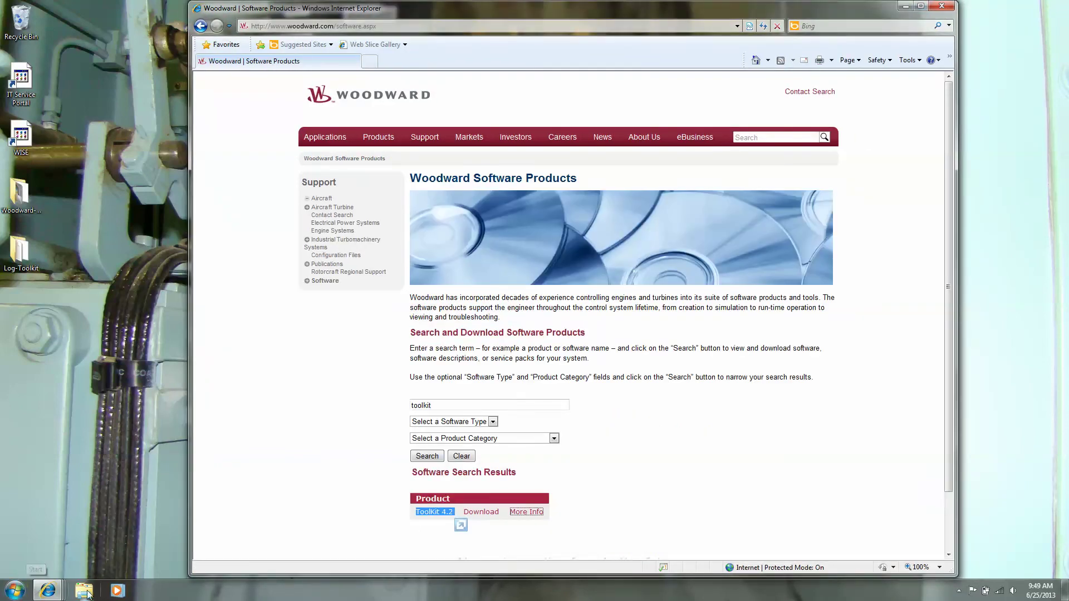
Run 9927-1226_BH.exe from the Downloads > Woodward > ToolKit 4.1 folder
click(86, 592)
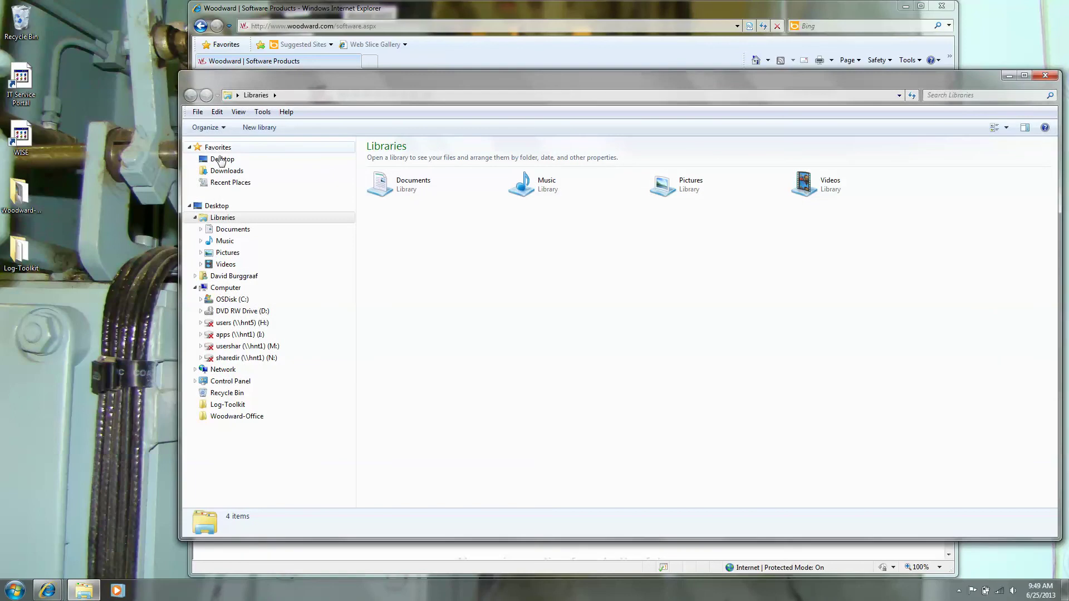
click(225, 172)
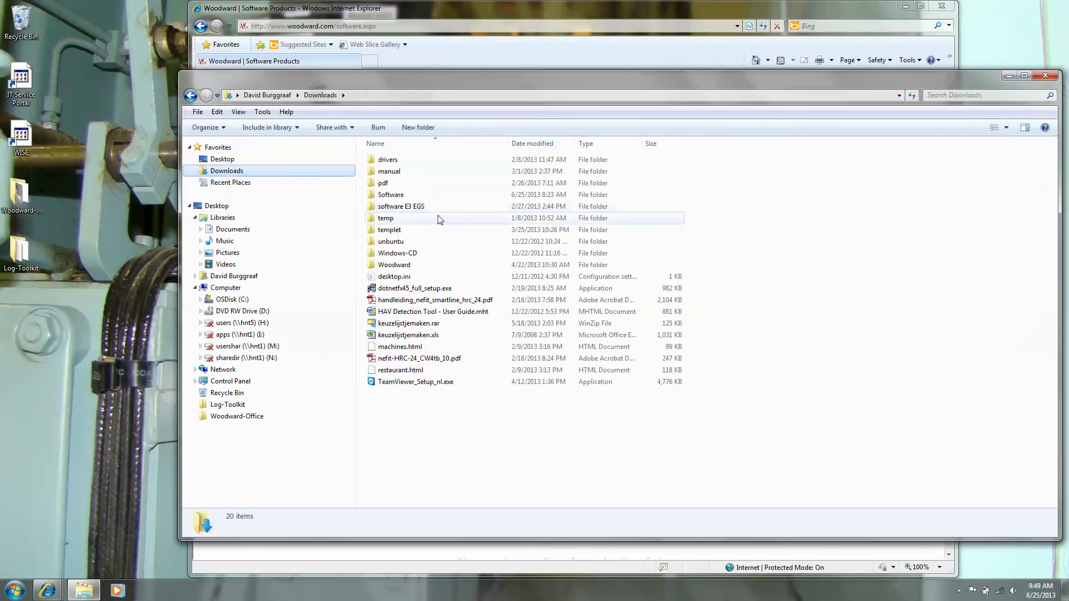
double_click(408, 265)
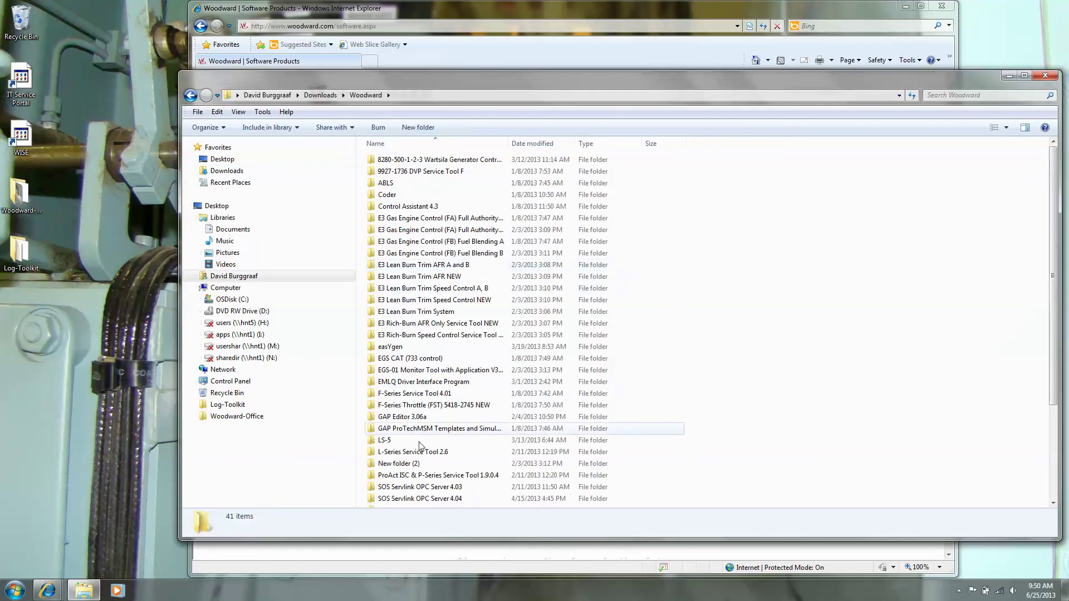
drag(1054, 356, 1057, 445)
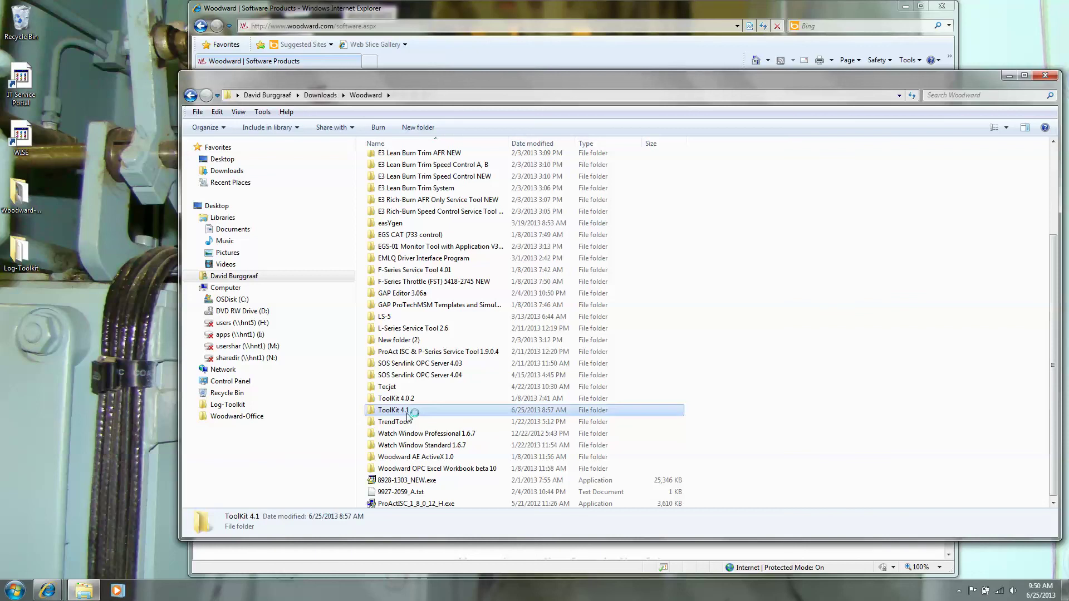
double_click(410, 415)
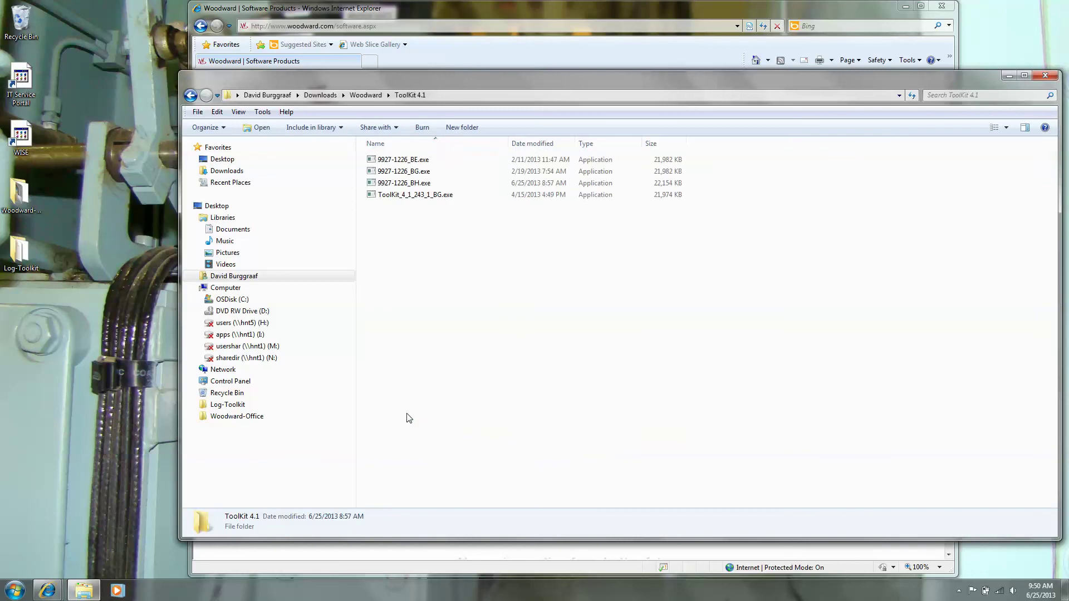
double_click(406, 185)
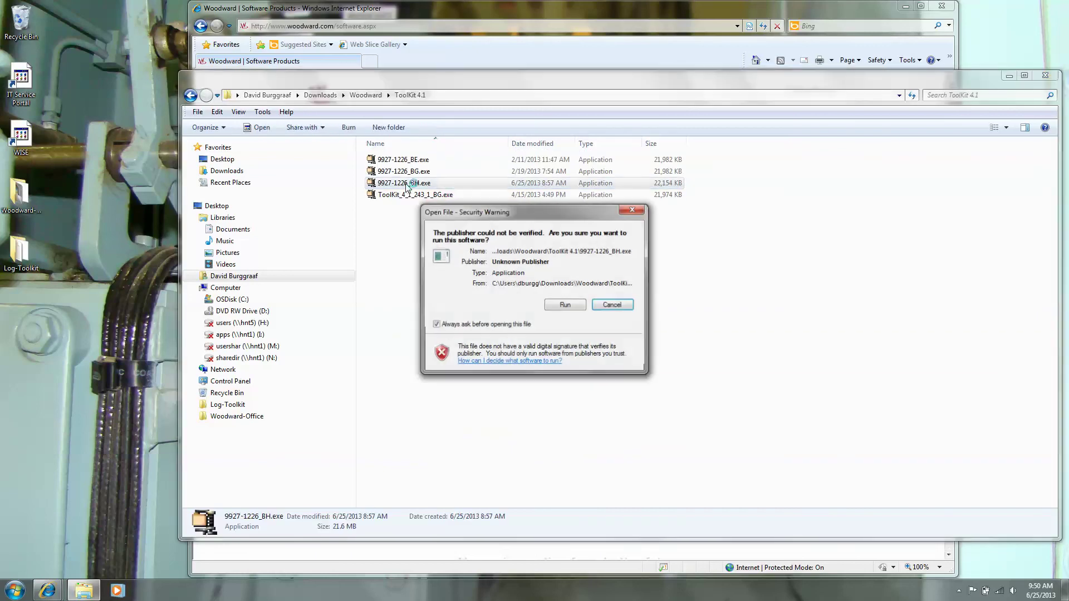
Run the unverified installer and complete a Repair of Woodward ToolKit, closing the finished wizard
click(575, 305)
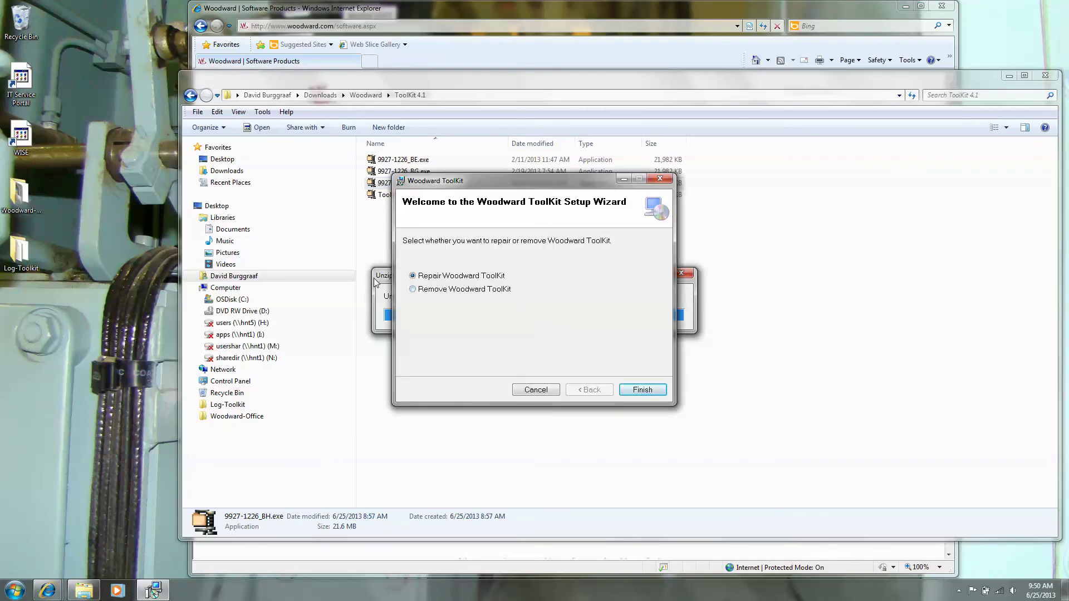
click(413, 290)
click(419, 276)
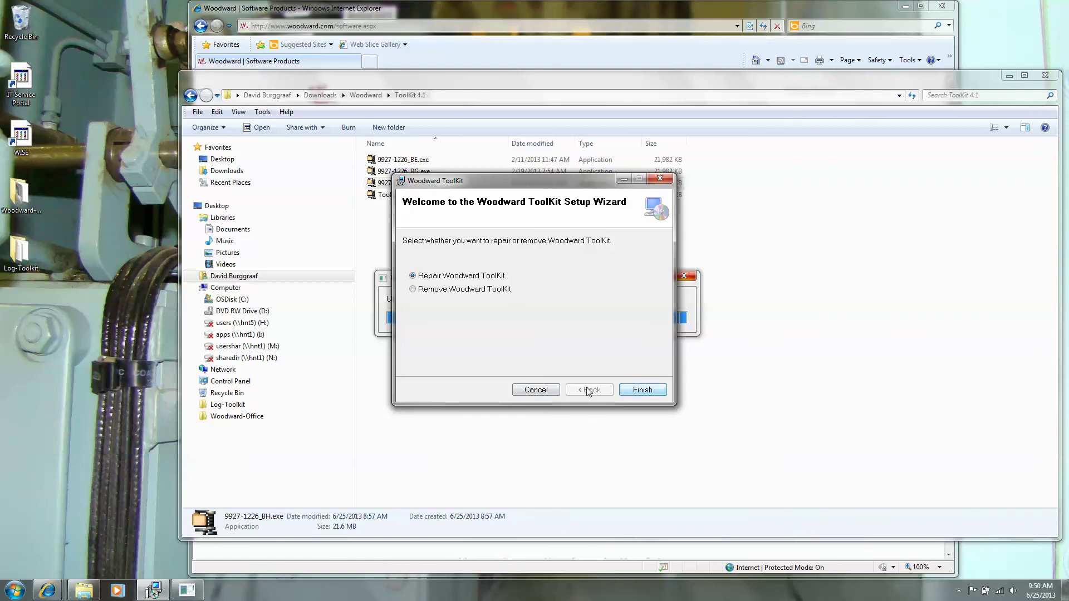
click(638, 388)
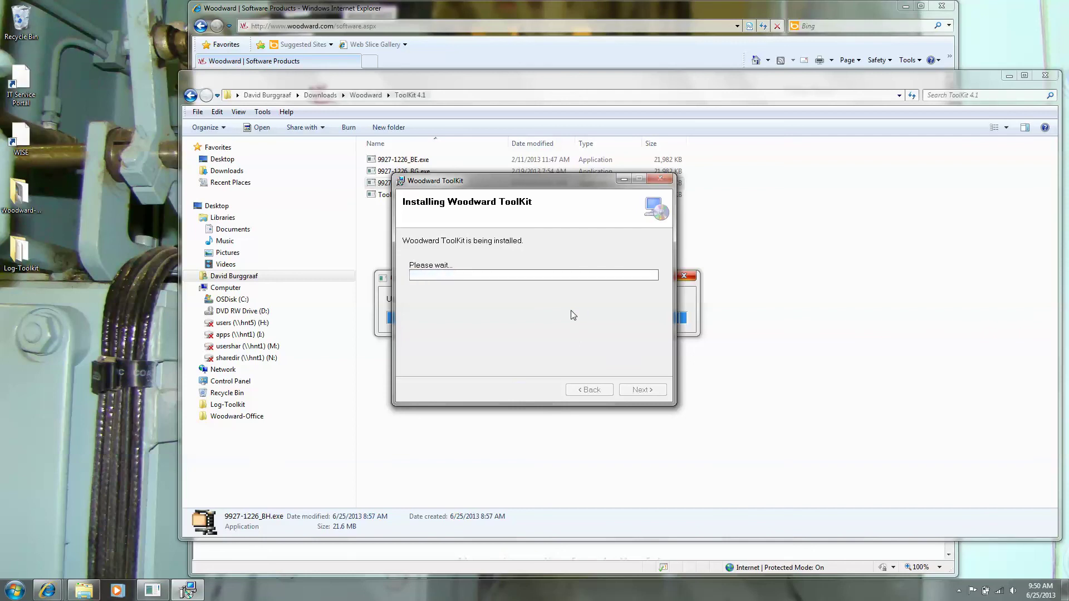
click(643, 391)
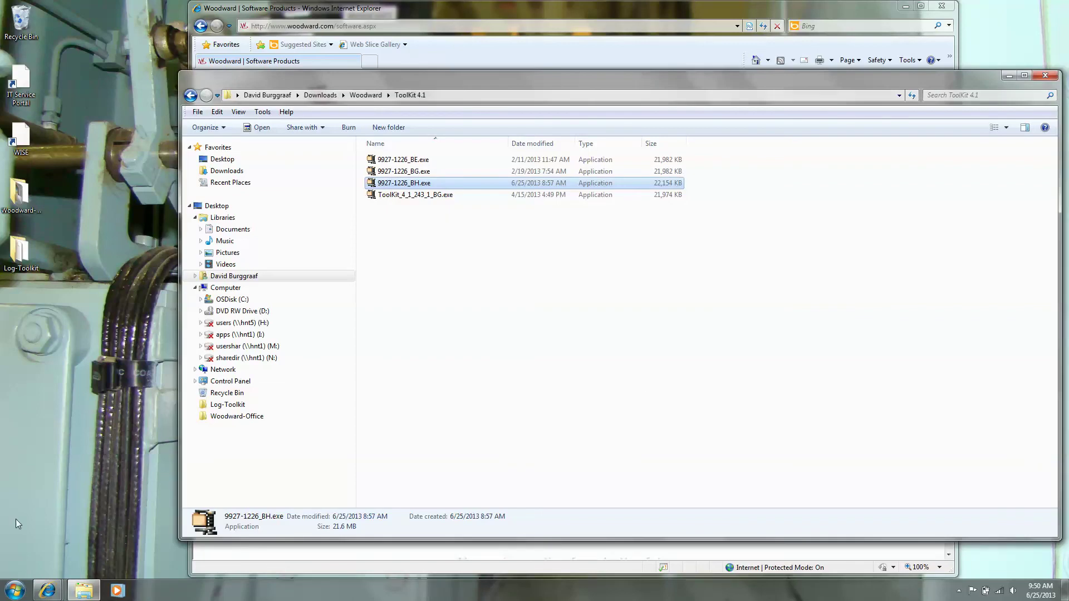
Launch ToolKit from the Start Menu's All Programs > Woodward > ToolKit 4.2 group
click(13, 590)
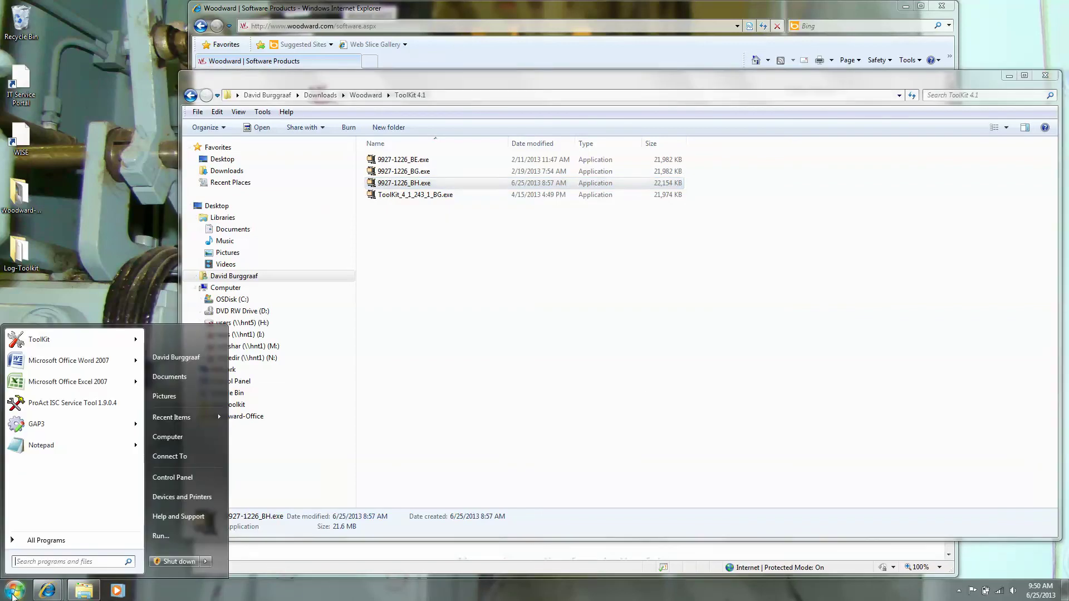
click(45, 541)
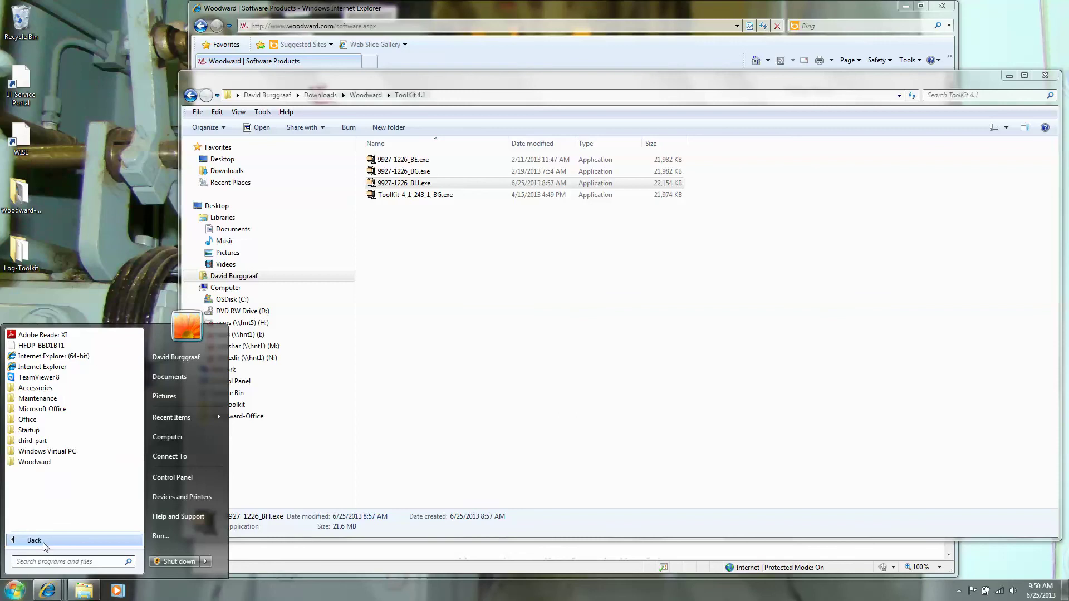
click(33, 462)
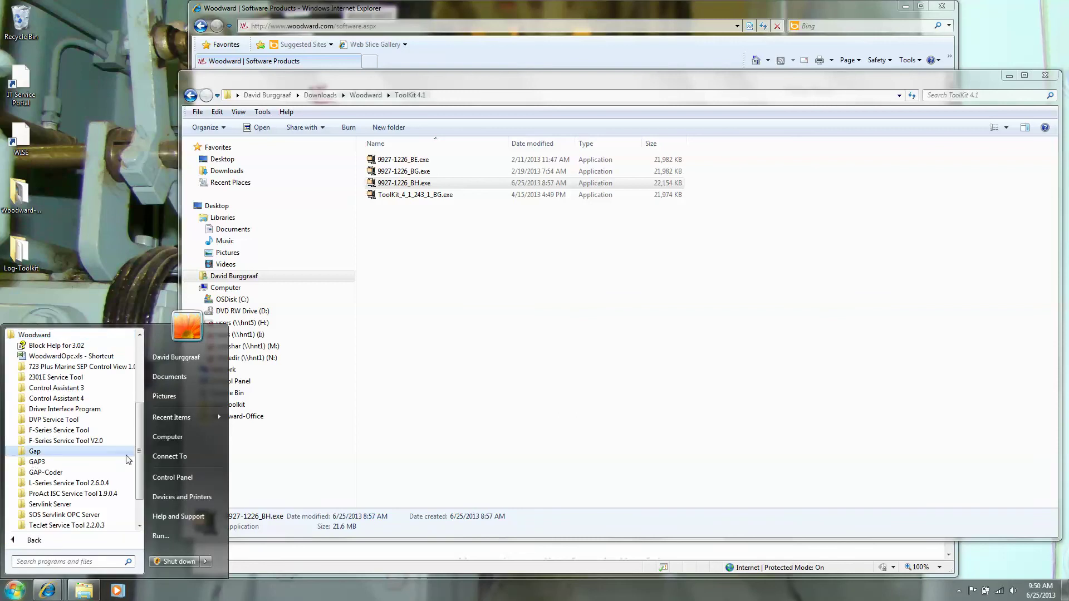
drag(142, 456, 140, 485)
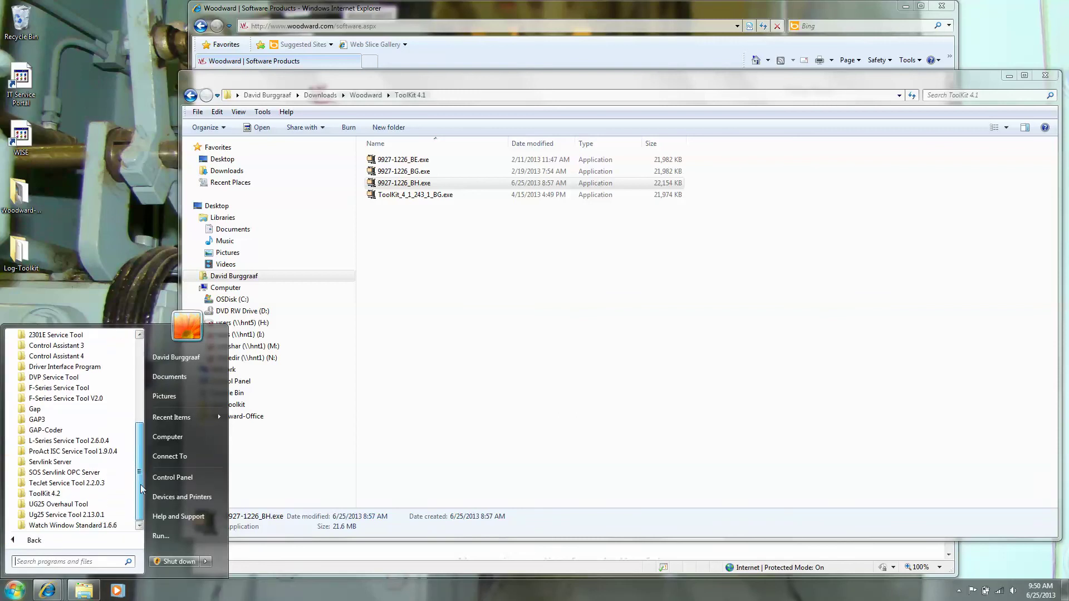
click(50, 494)
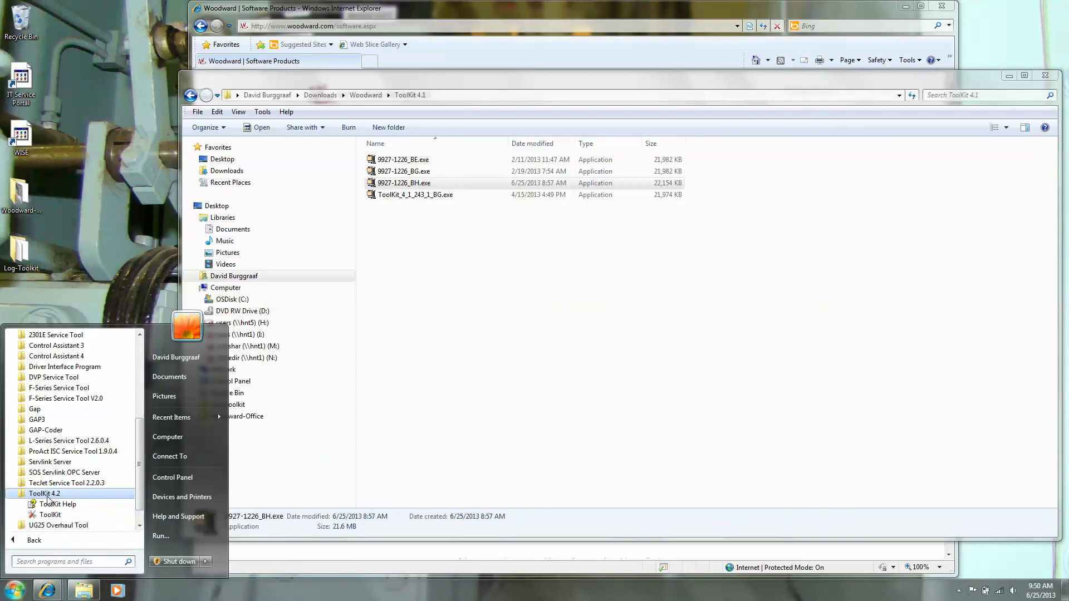
click(54, 515)
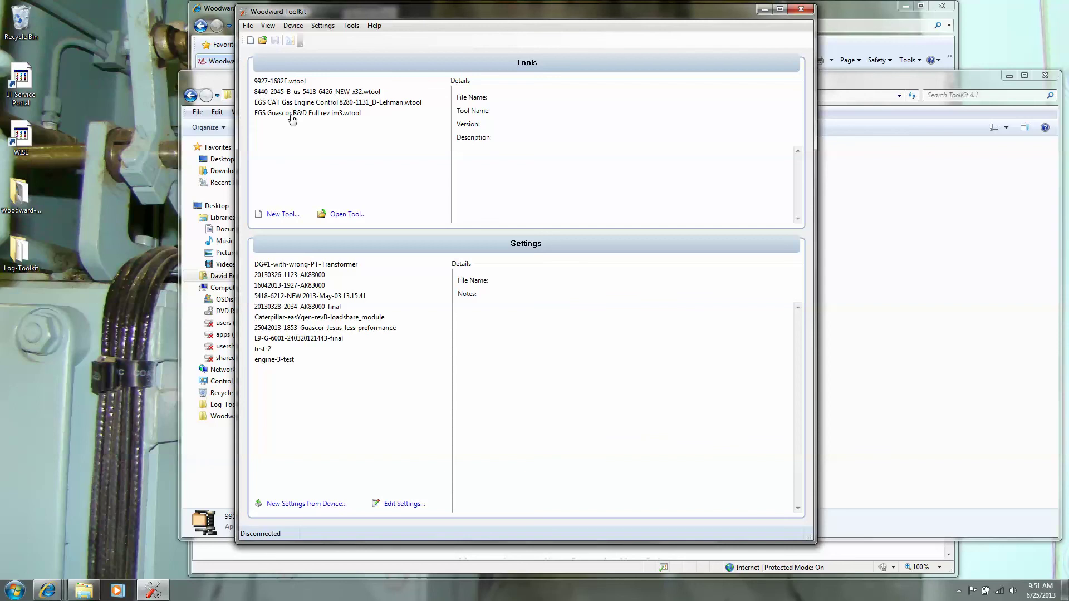
Open the 8440-2045-B_us_5418-6426-NEW_x32.wtool tool and maximize the ToolKit window
mouse_move(295, 84)
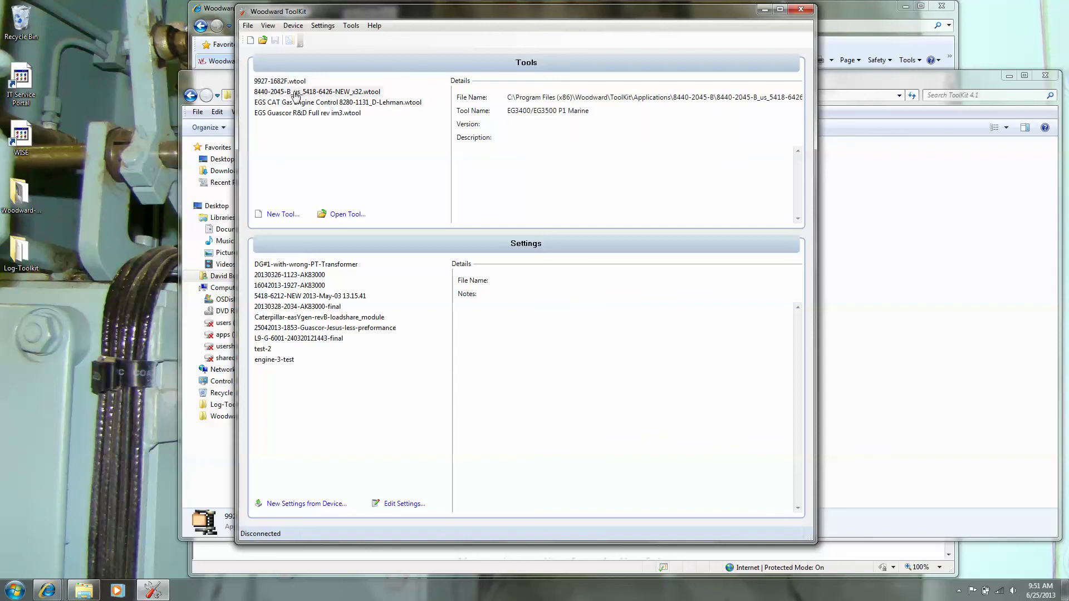
click(295, 93)
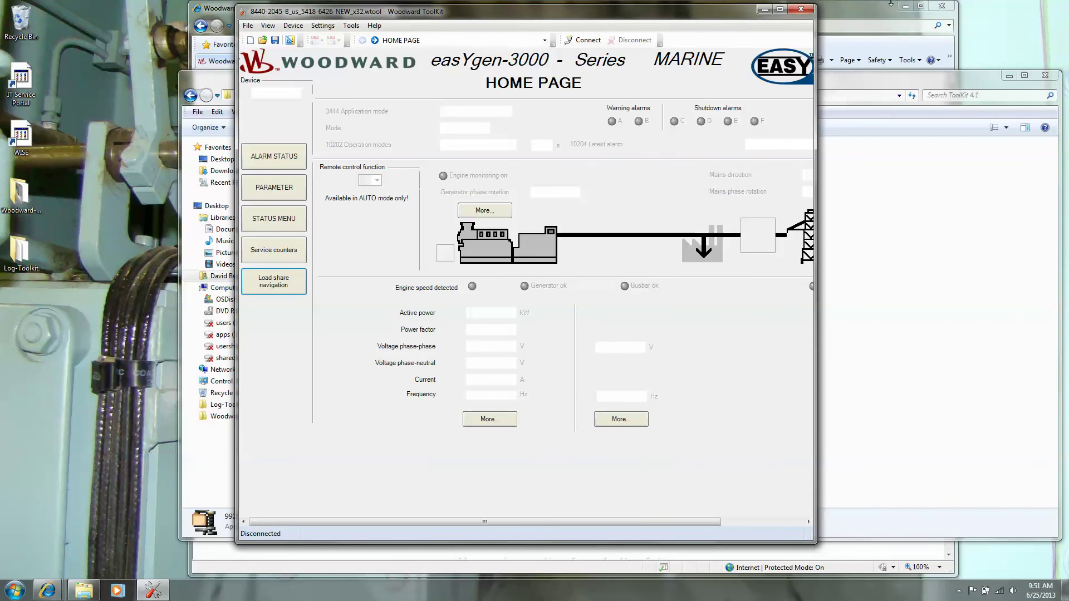
click(780, 9)
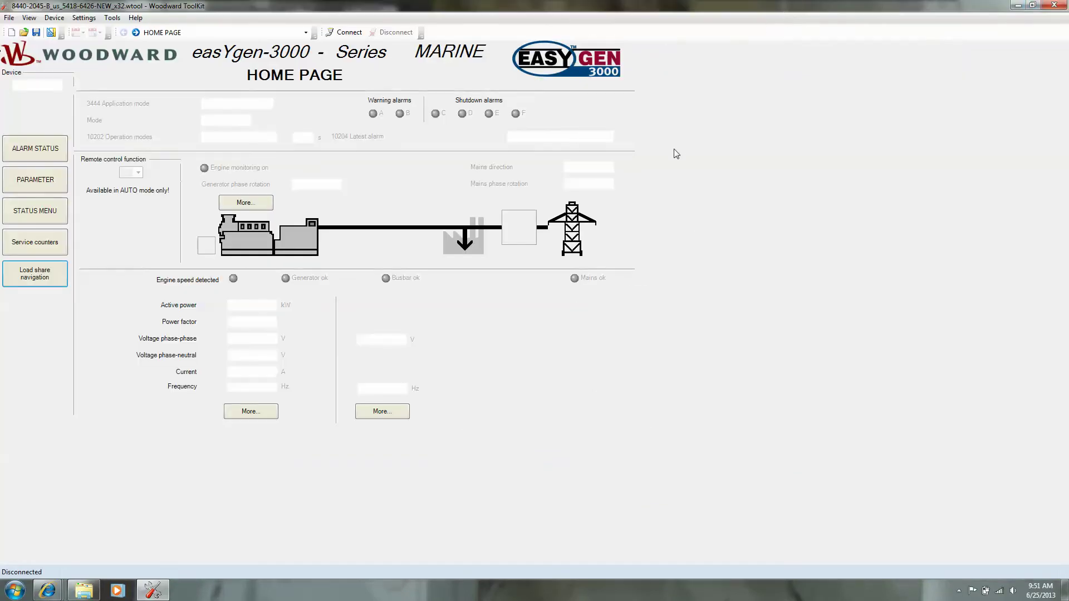